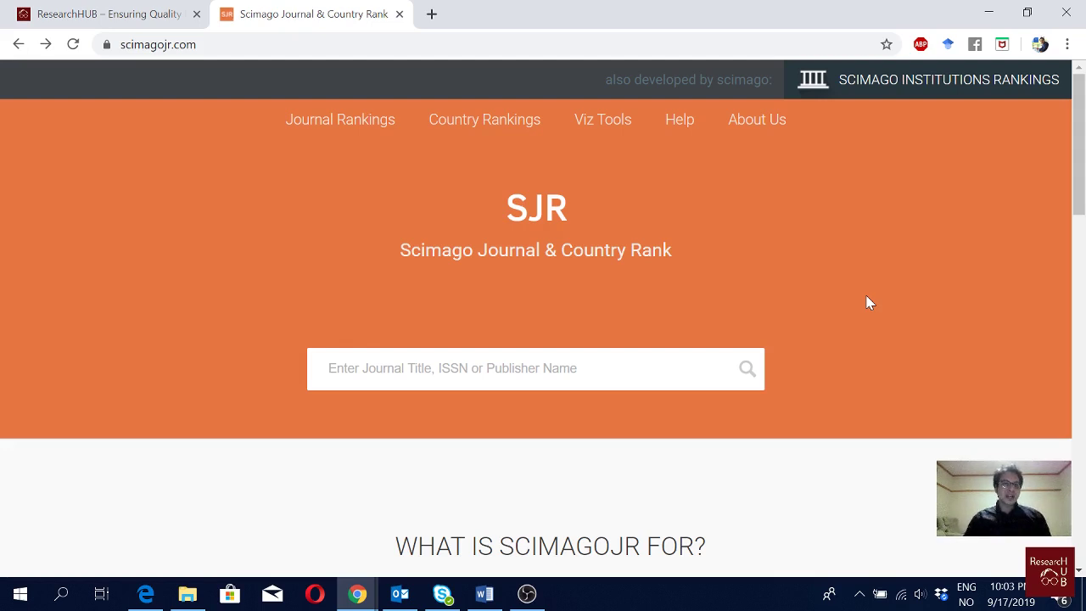
- Go from the home page to the Country Rankings table for 1996-2018
click(473, 123)
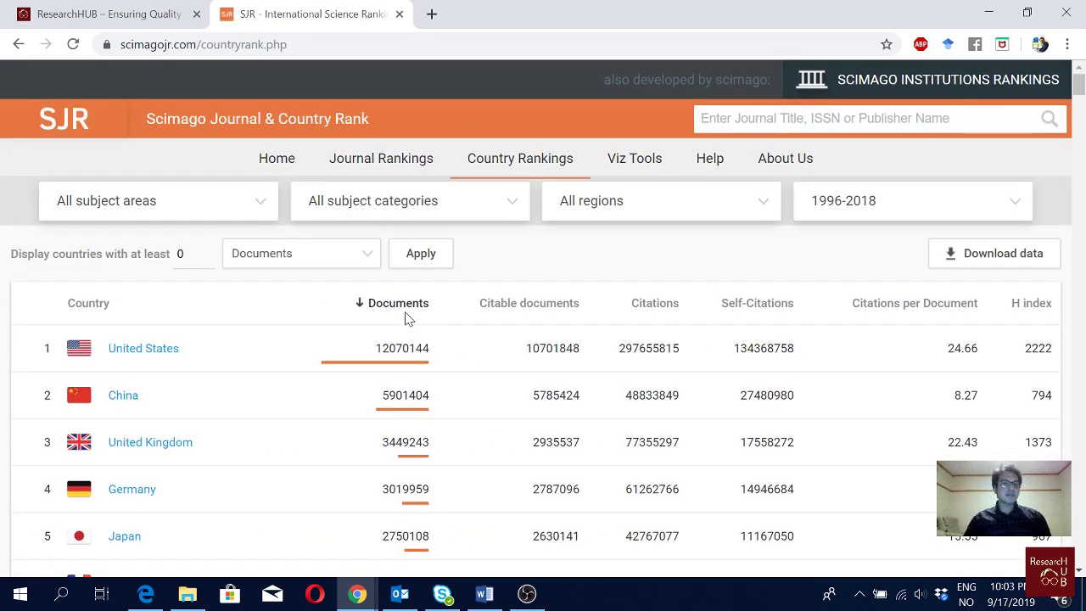
scroll(405, 315, down, 1)
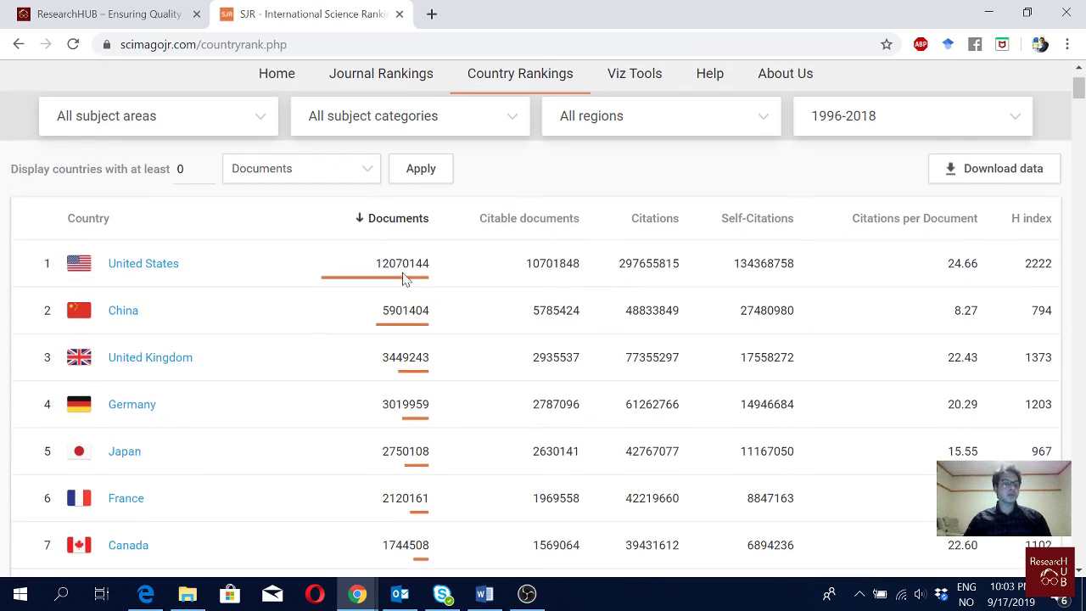
scroll(458, 315, up, 1)
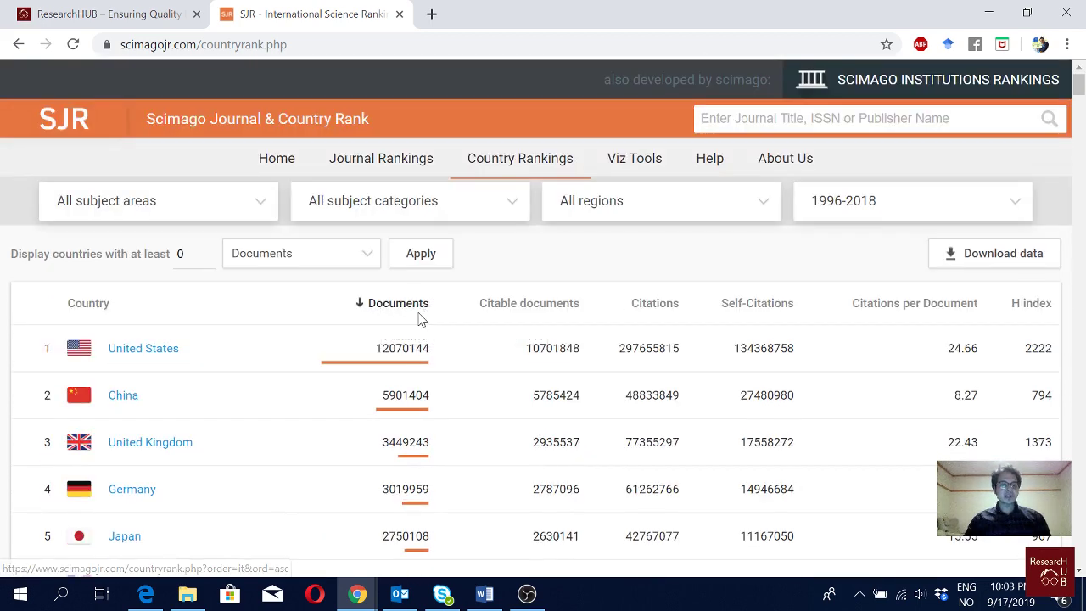
scroll(418, 318, down, 1)
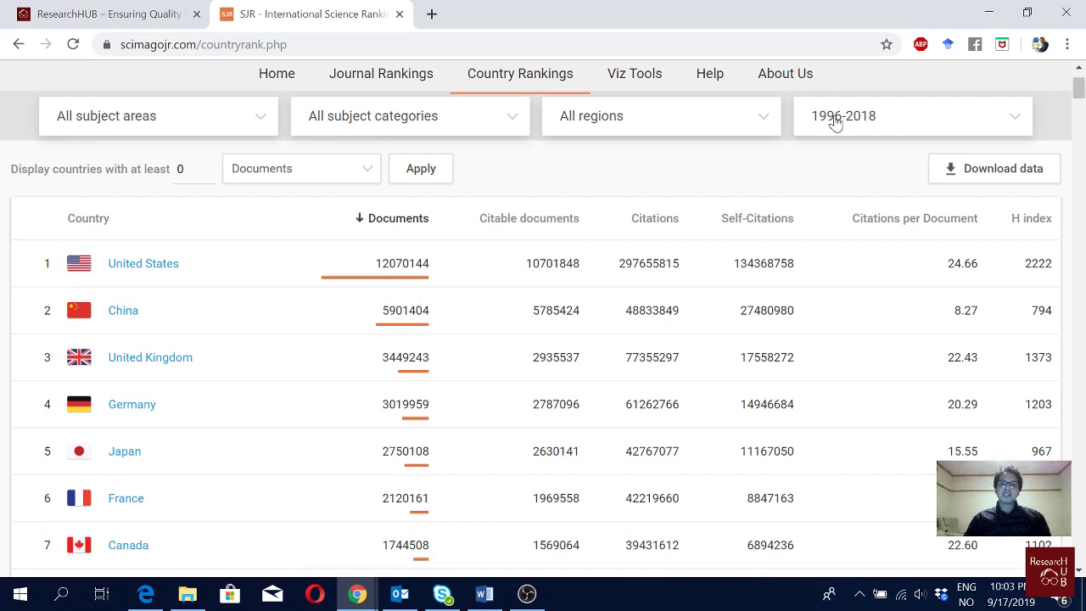
click(989, 114)
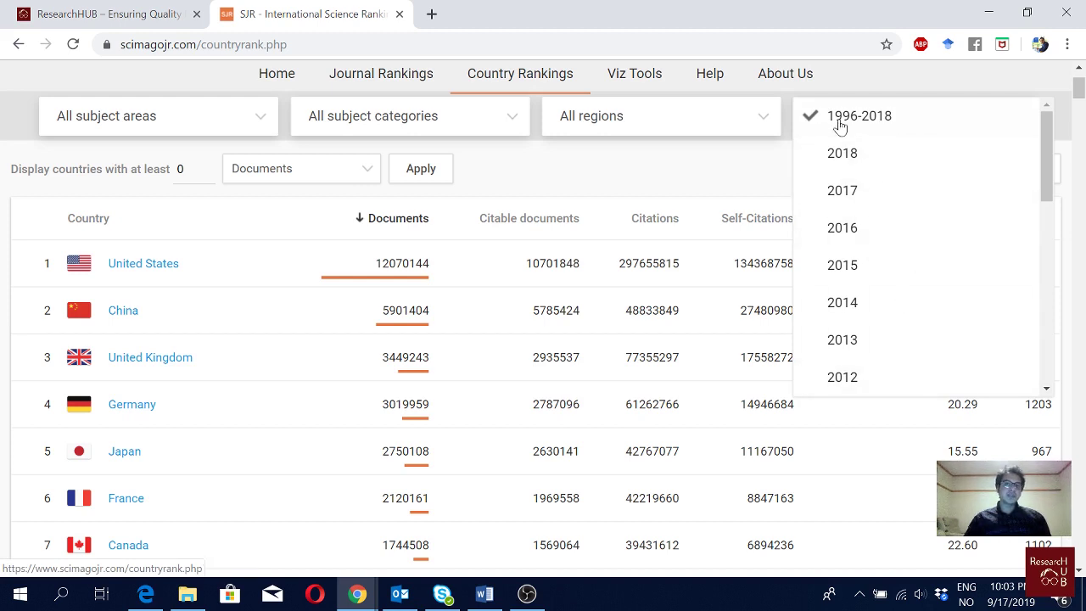
click(676, 171)
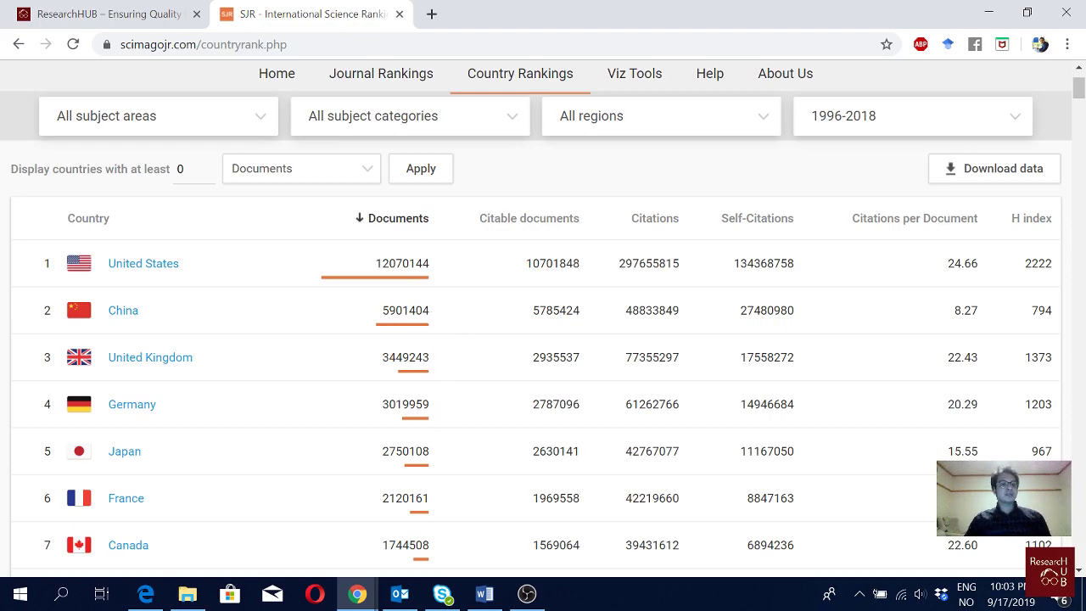
scroll(441, 456, down, 10)
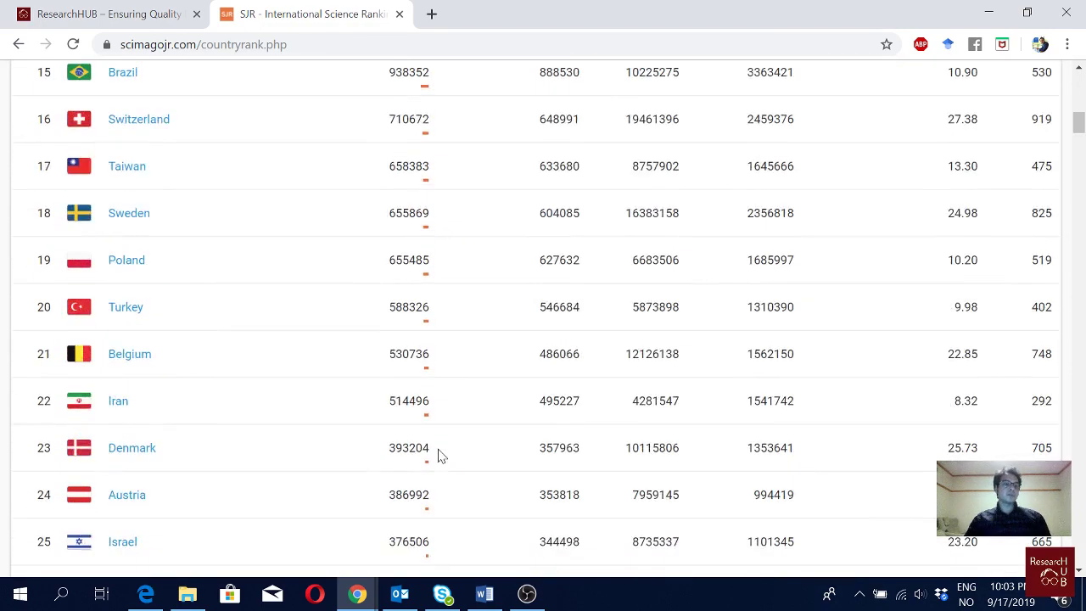
scroll(437, 456, up, 6)
scroll(436, 455, up, 5)
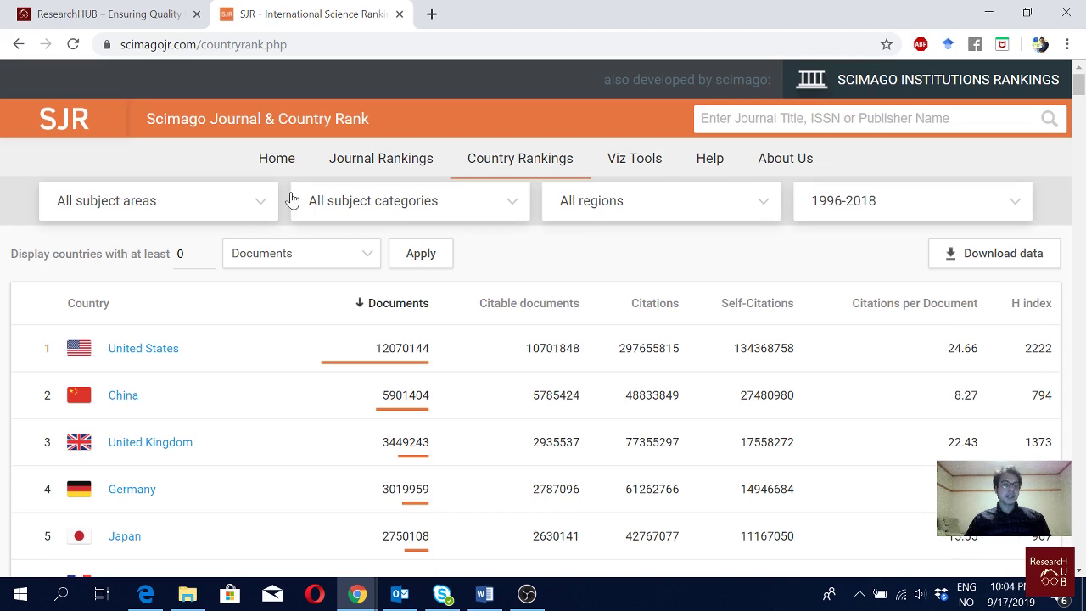
- Filter the country rankings to Business, Management and Accounting, then to Chemical Engineering
click(253, 210)
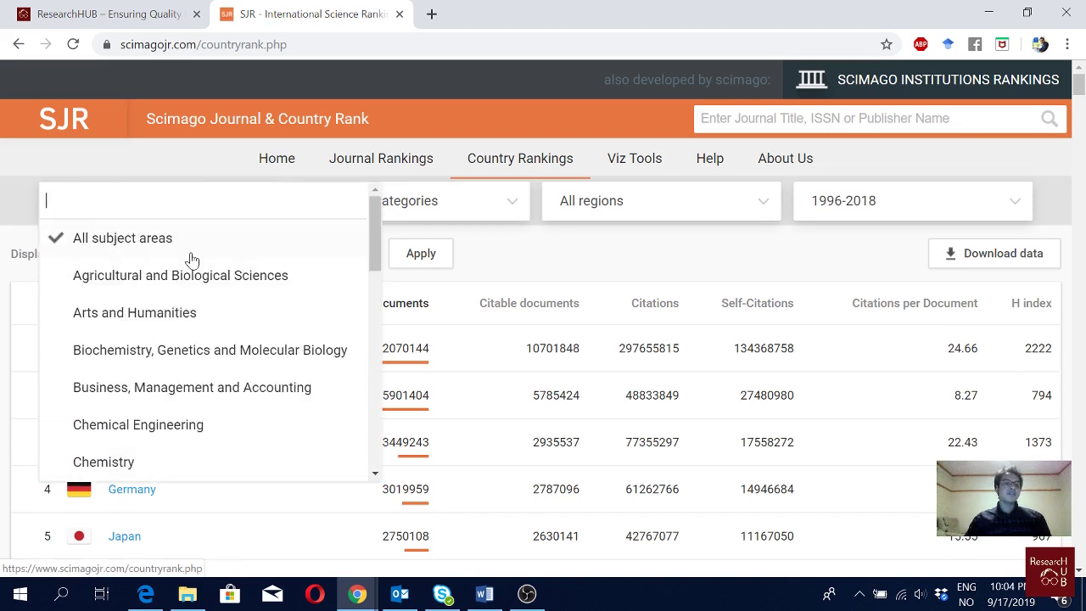
click(230, 391)
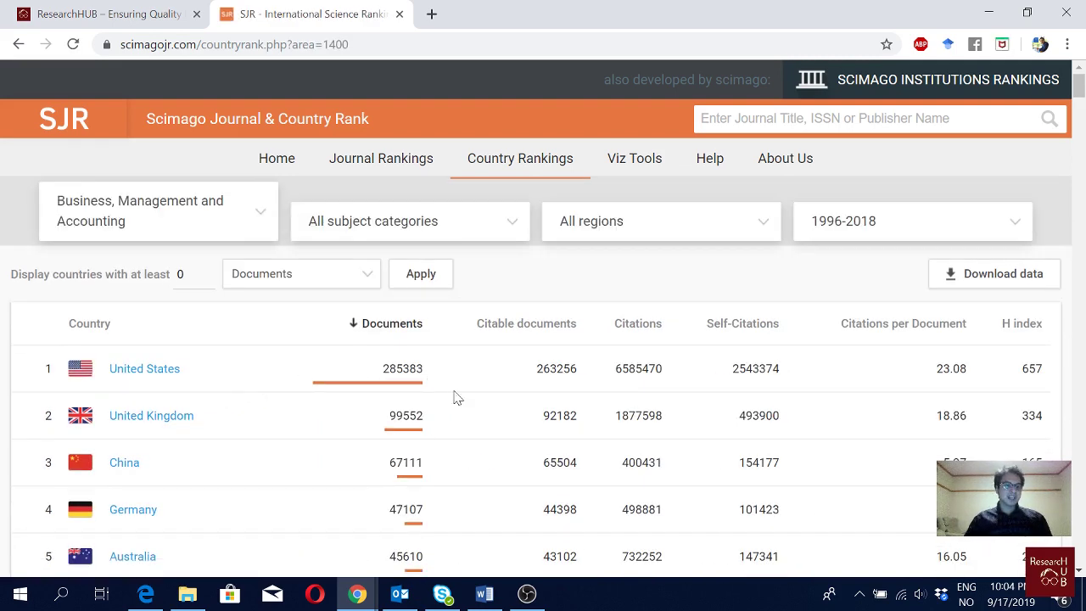
click(270, 229)
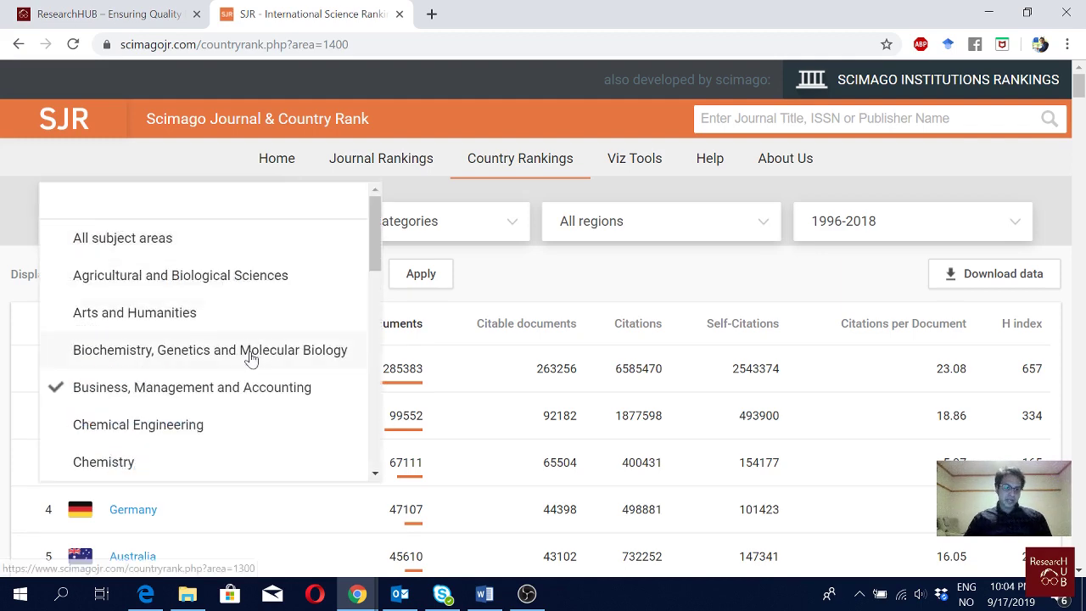
scroll(251, 360, down, 1)
click(218, 353)
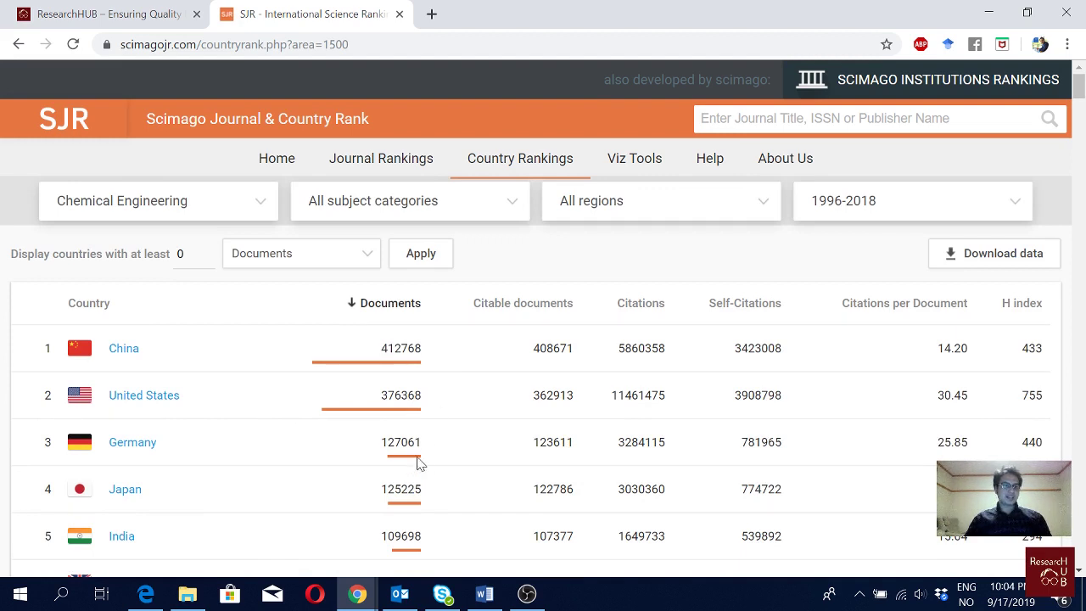
- Filter to Decision Sciences and review the table, led by the United States with 118123 documents
click(254, 204)
scroll(254, 354, down, 2)
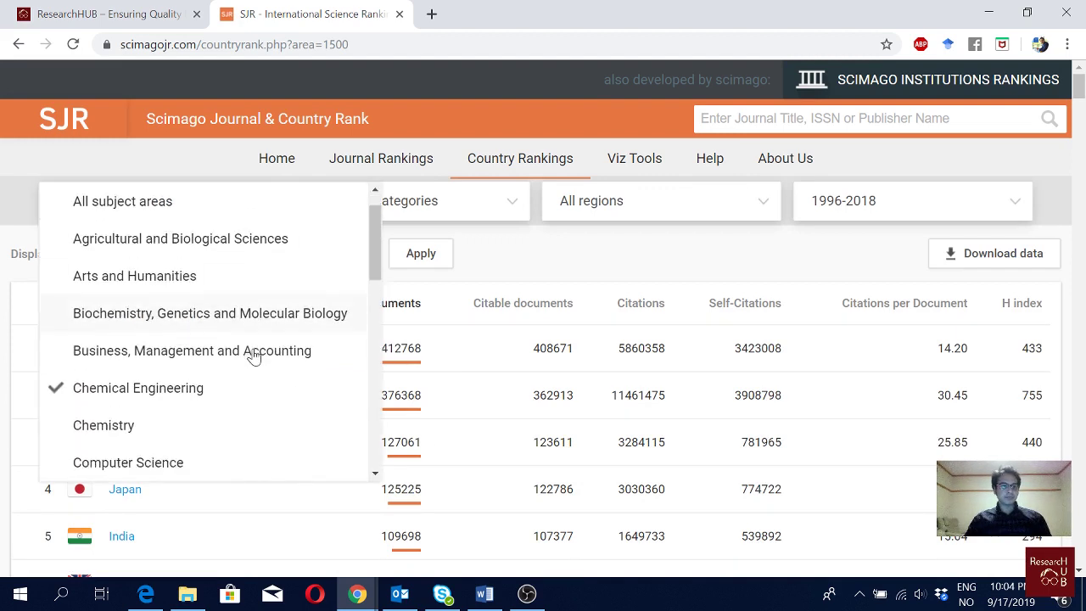
click(254, 358)
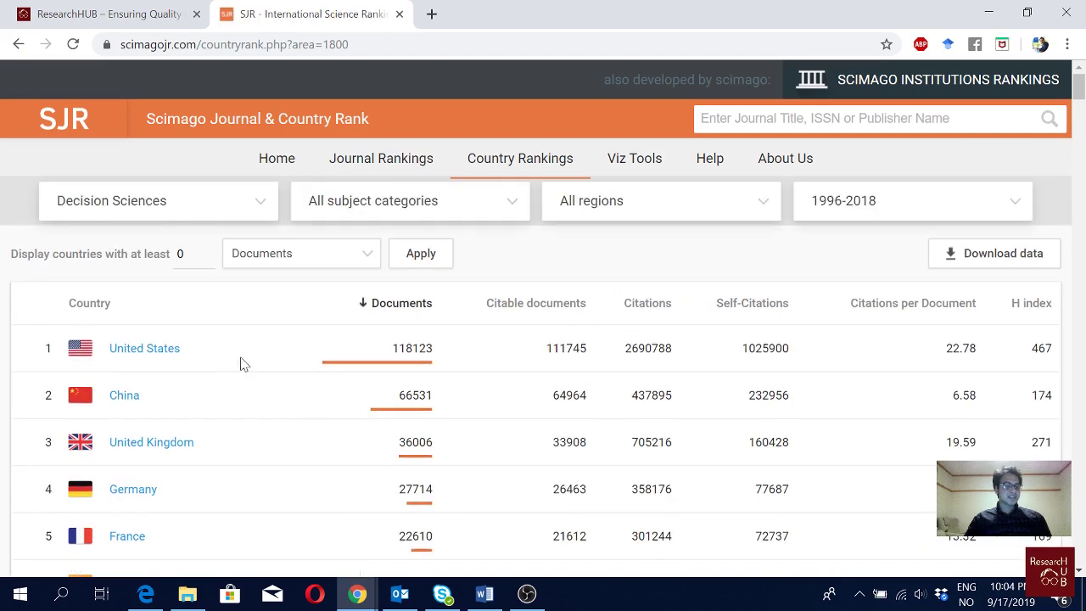
scroll(443, 393, down, 2)
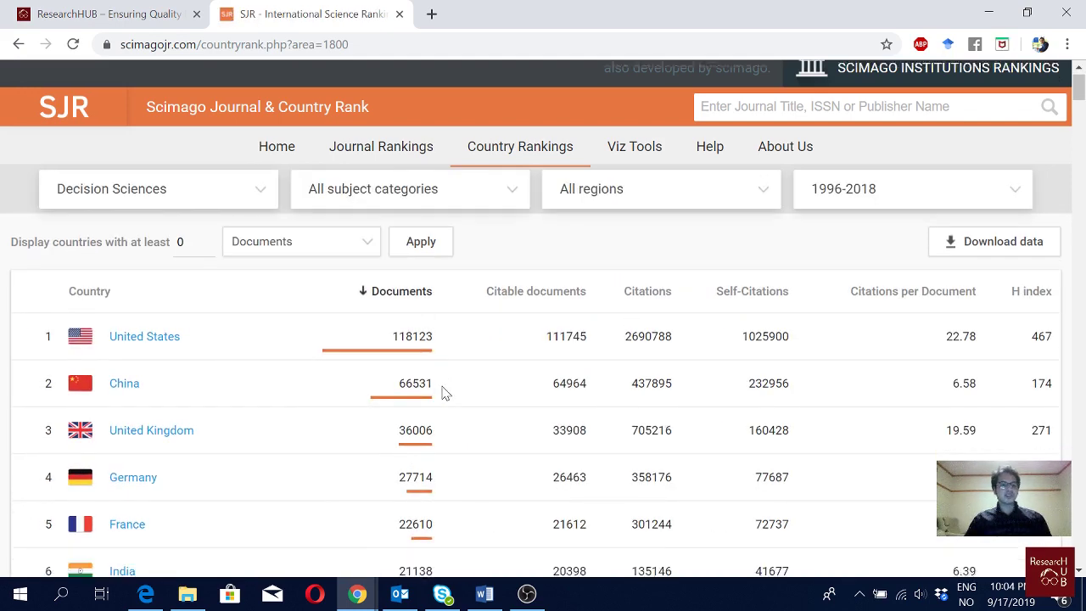
scroll(448, 229, up, 1)
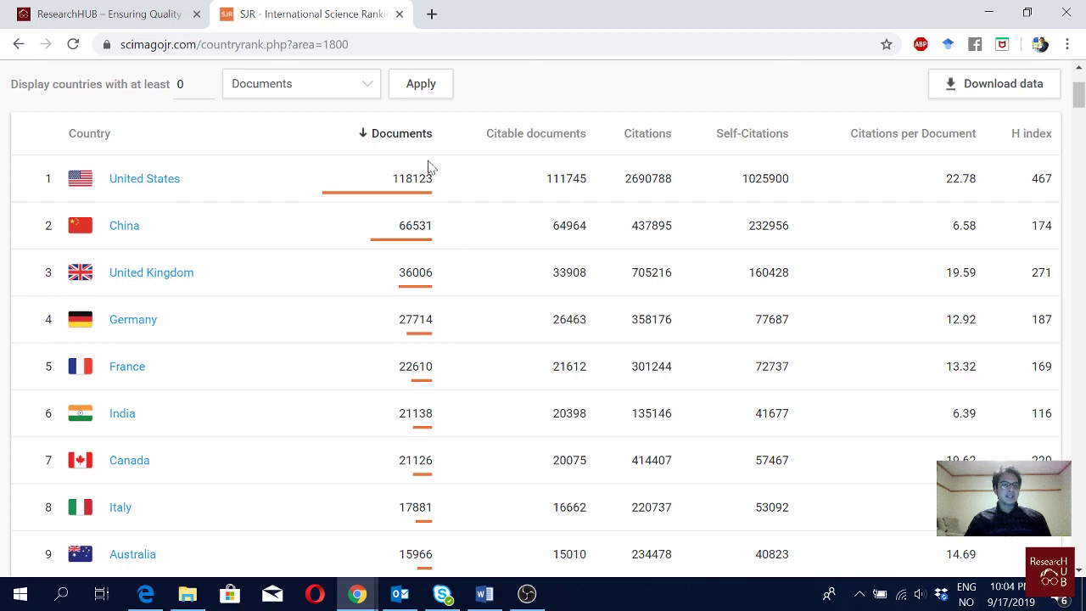
scroll(431, 182, down, 7)
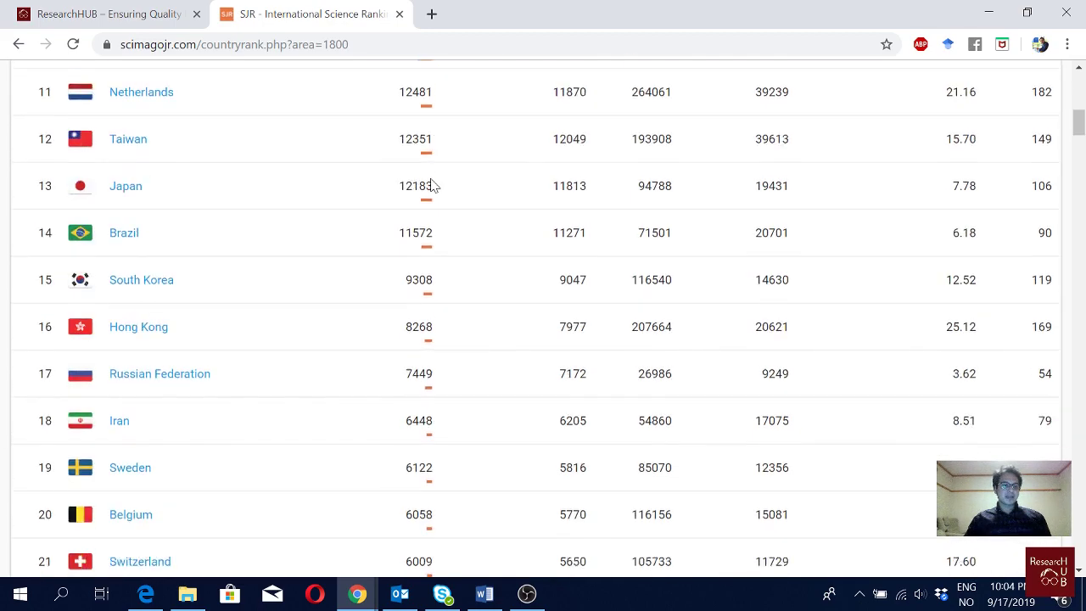
scroll(472, 192, up, 10)
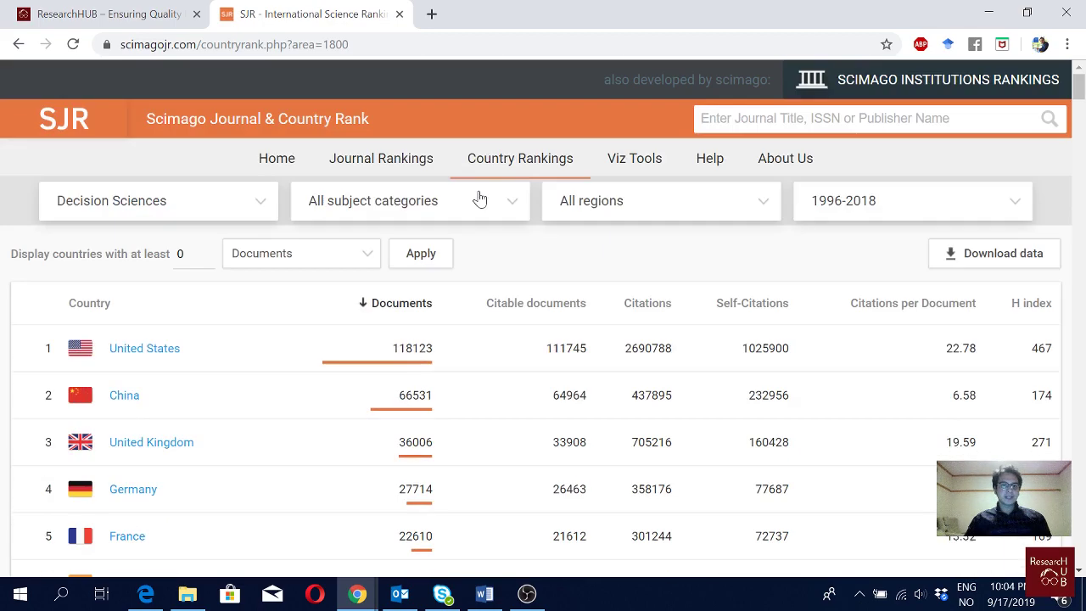
- Set the year filter to 2018, putting China first with 11414 documents
click(1012, 210)
click(868, 244)
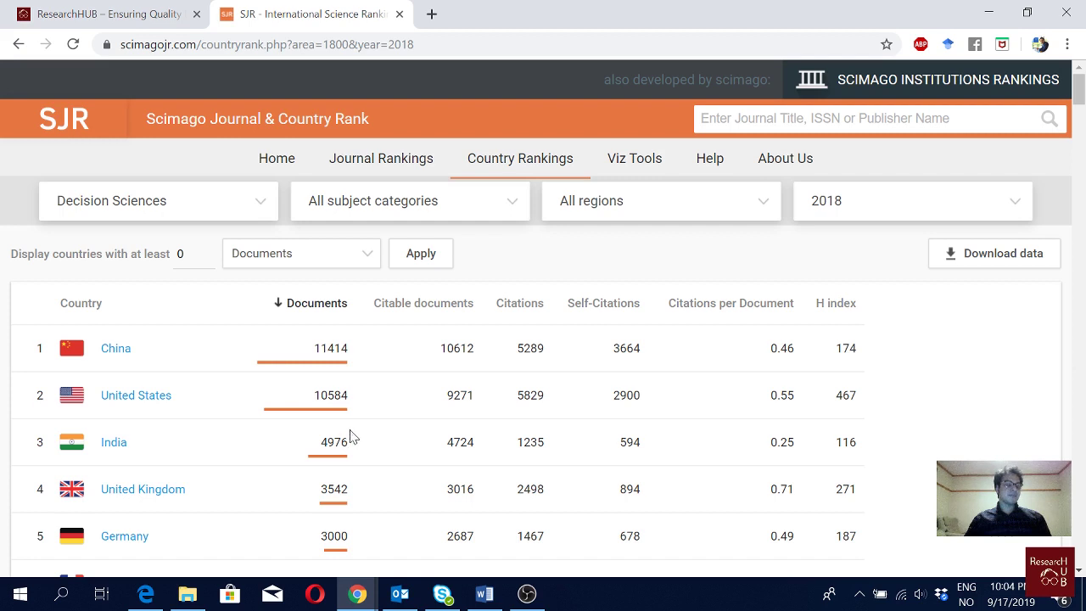
scroll(352, 436, down, 1)
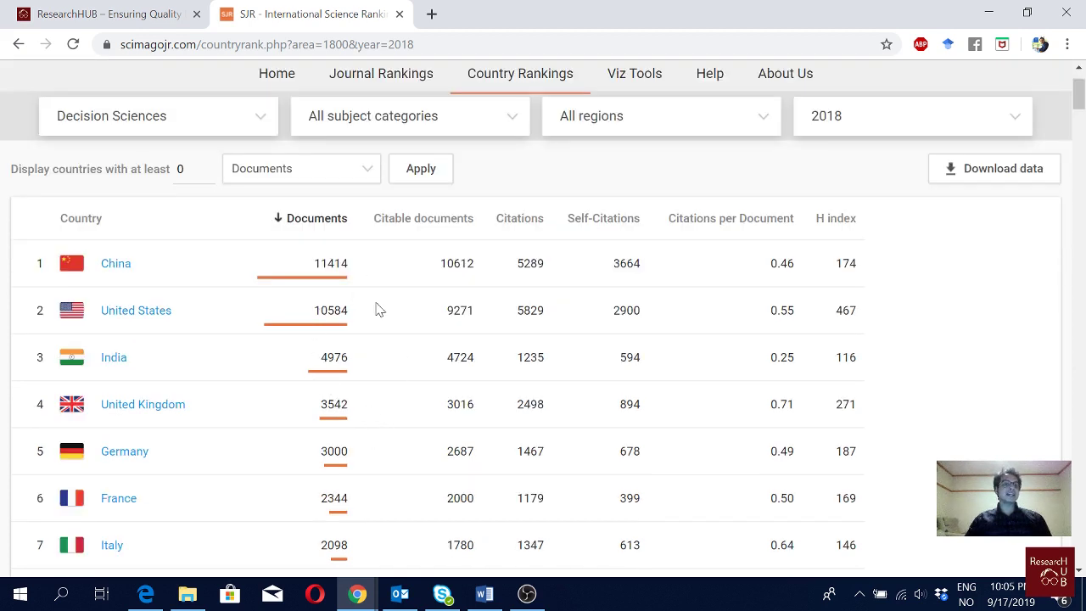
- Switch the subject area to Arts and Humanities and scroll through the results
click(252, 127)
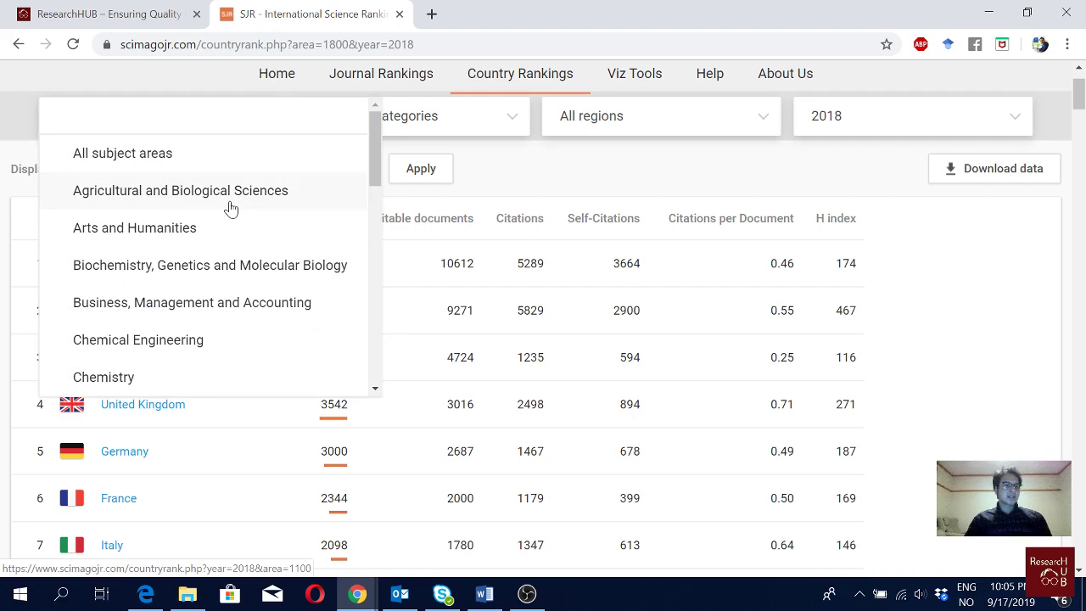
click(204, 231)
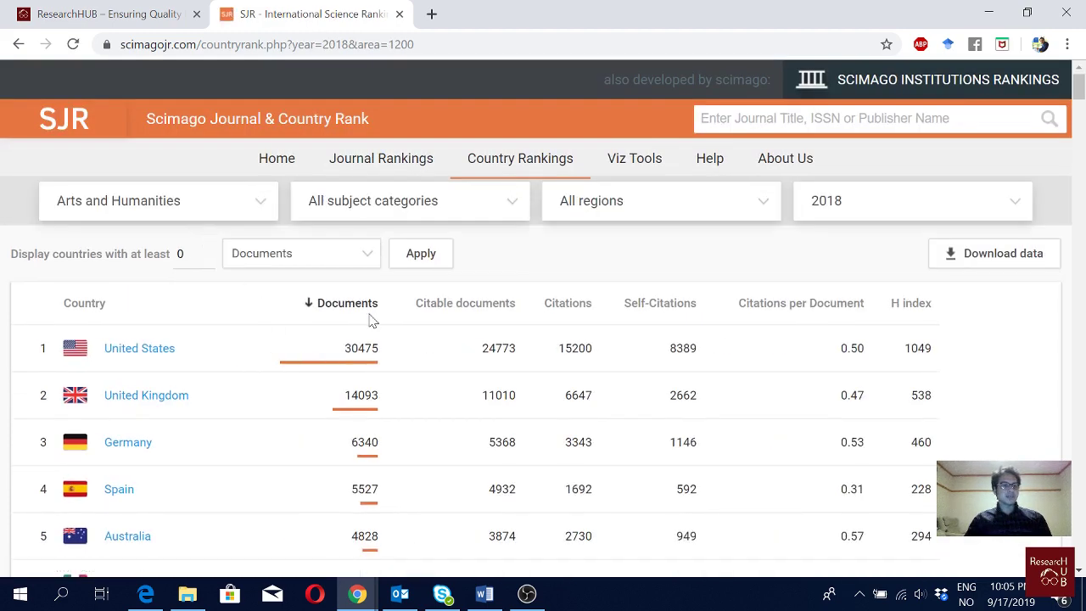
scroll(370, 320, down, 2)
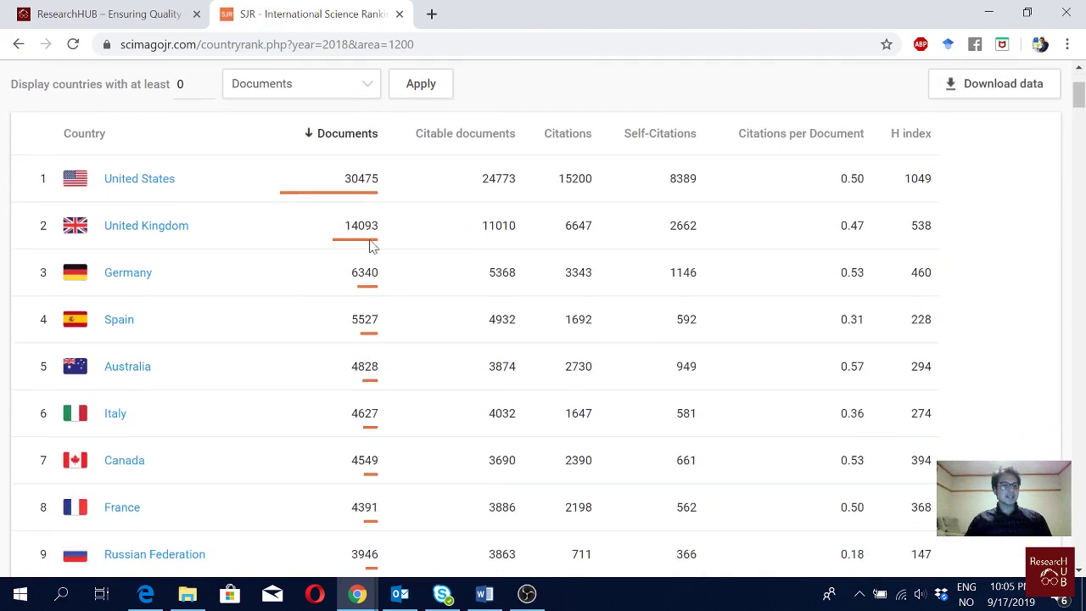
scroll(371, 309, down, 2)
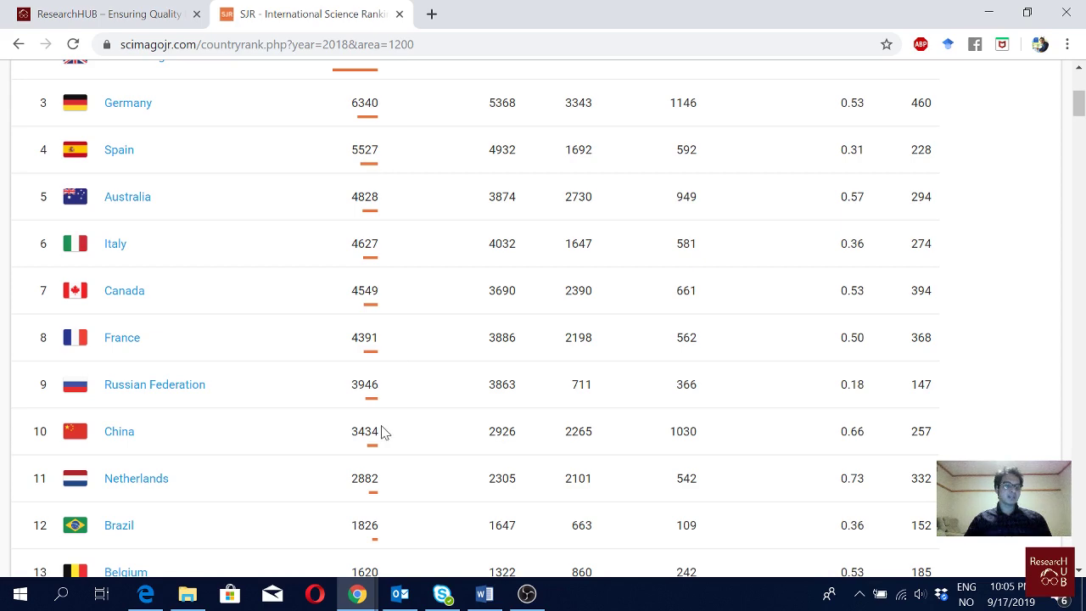
scroll(382, 413, up, 2)
scroll(381, 413, up, 2)
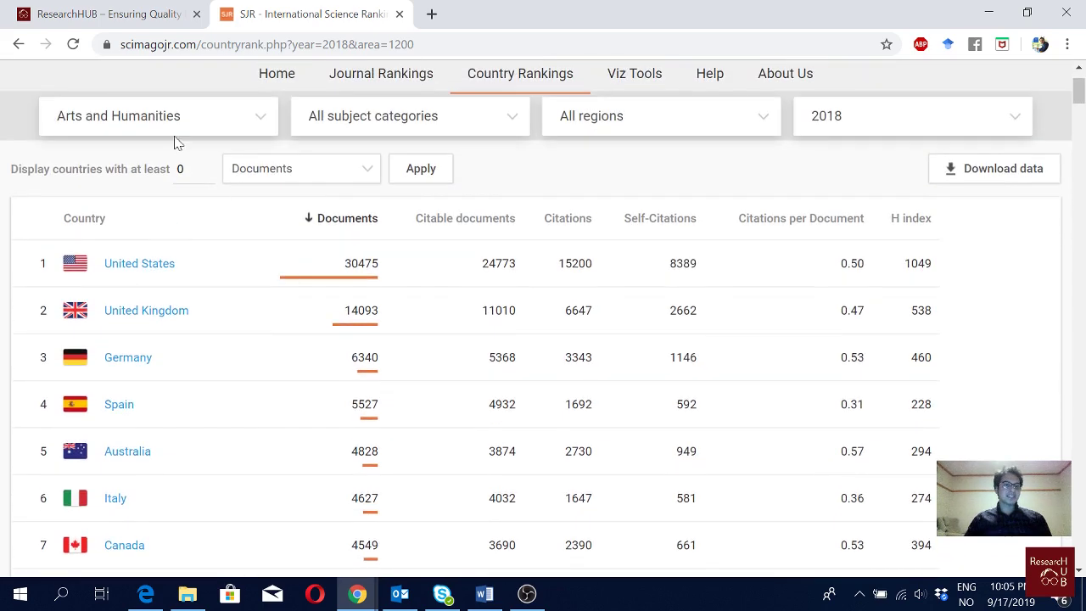
- Filter to Earth and Planetary Sciences, with China leading at 38970 documents
click(232, 125)
scroll(238, 332, down, 3)
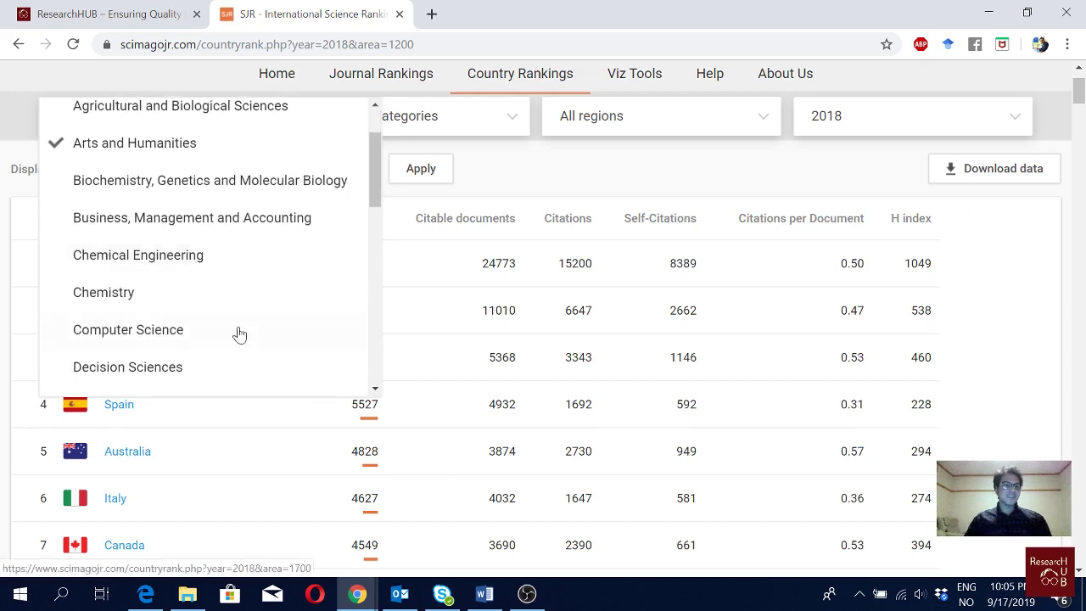
scroll(239, 334, down, 2)
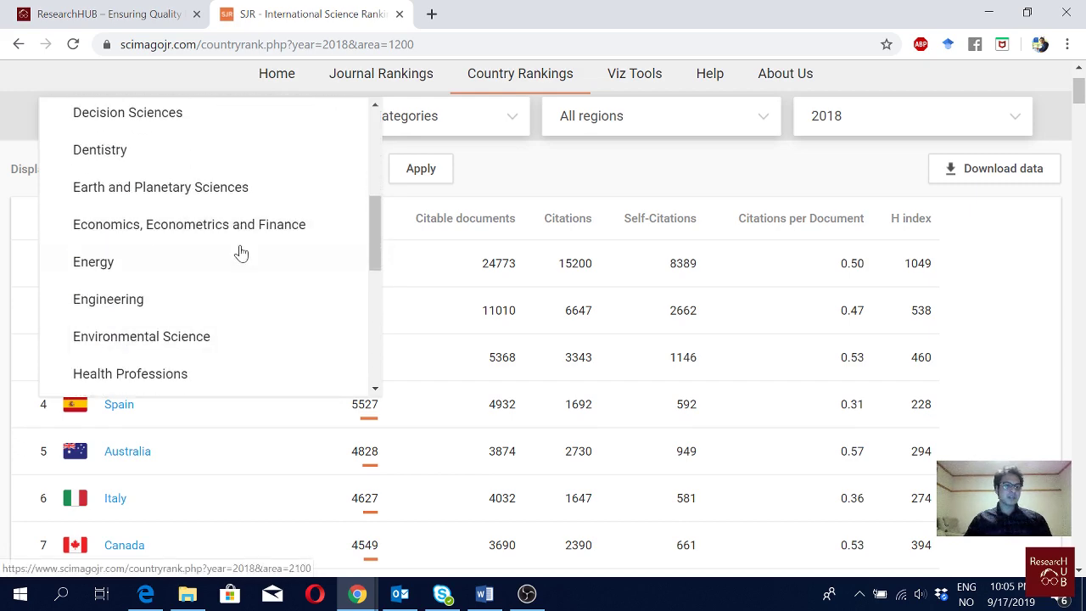
click(232, 188)
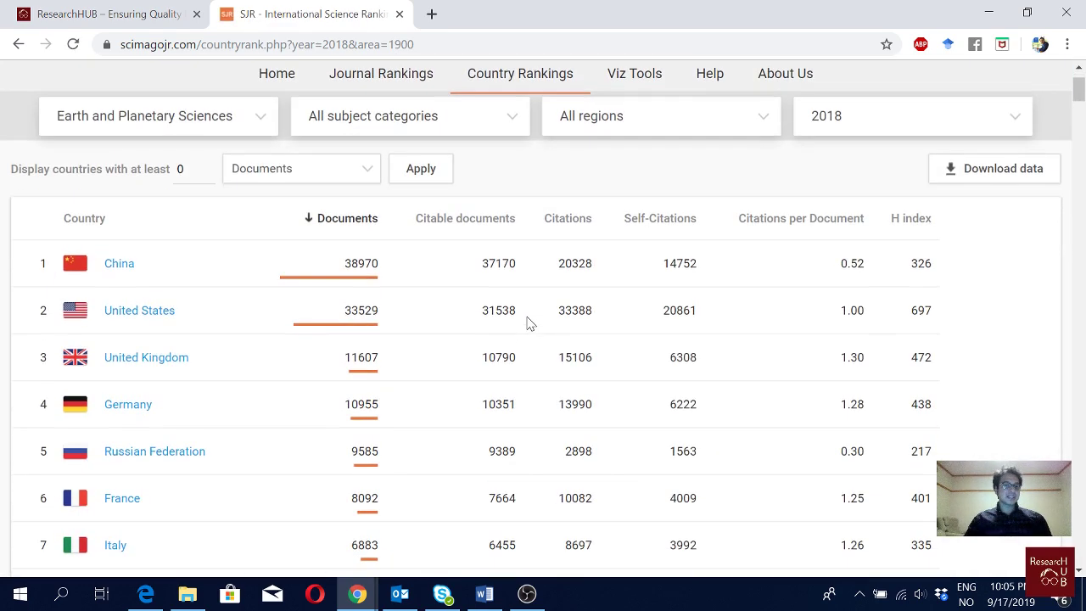
scroll(527, 316, down, 5)
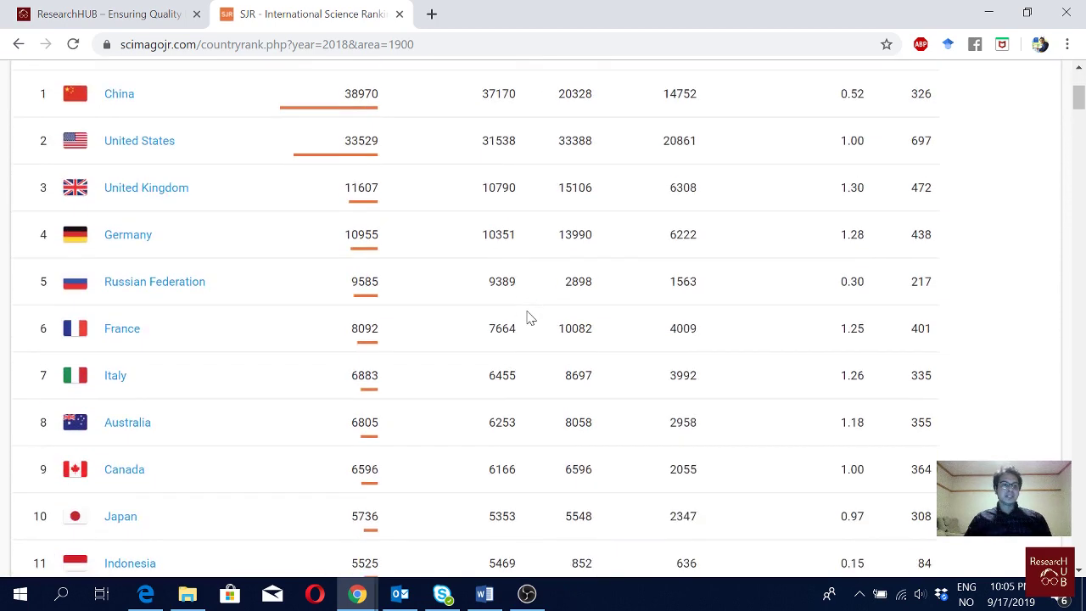
scroll(526, 316, up, 6)
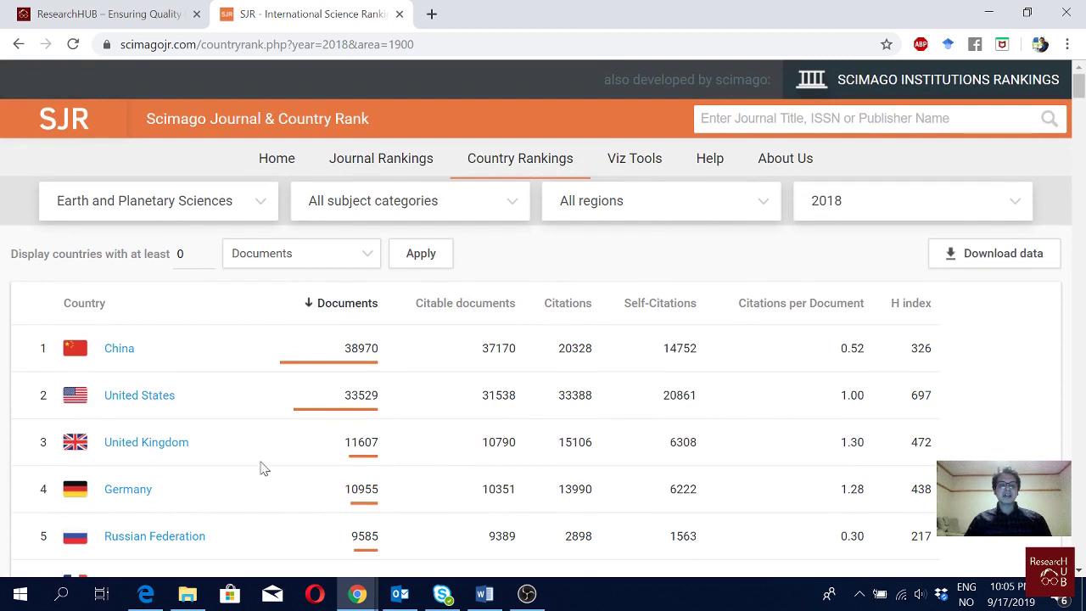
- Sort by Citable documents, Citations, then Citations per Document, with Vatican City State first at 4.33
click(502, 307)
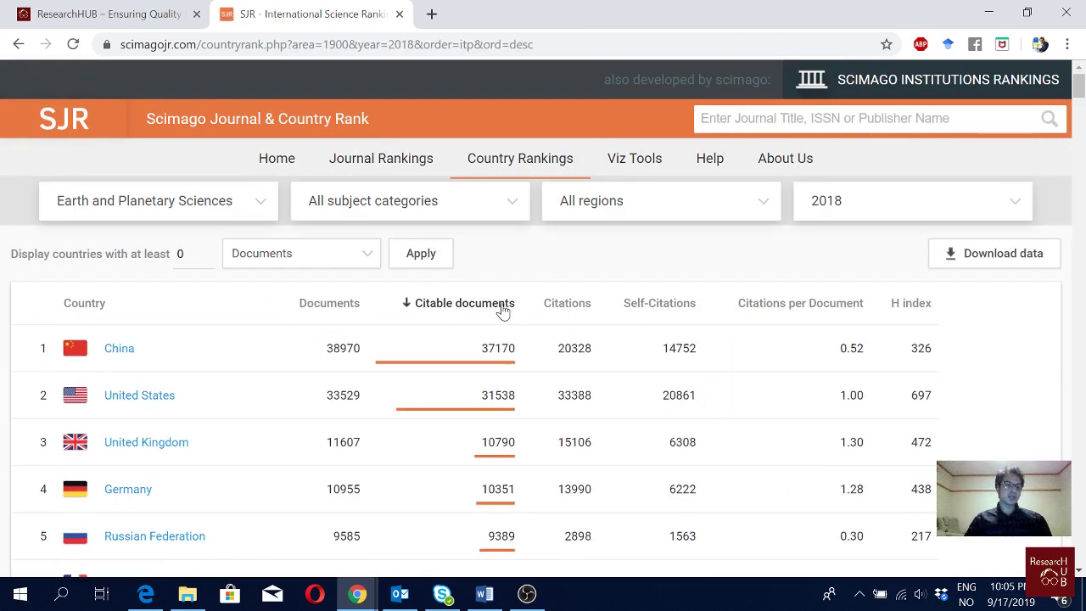
click(565, 307)
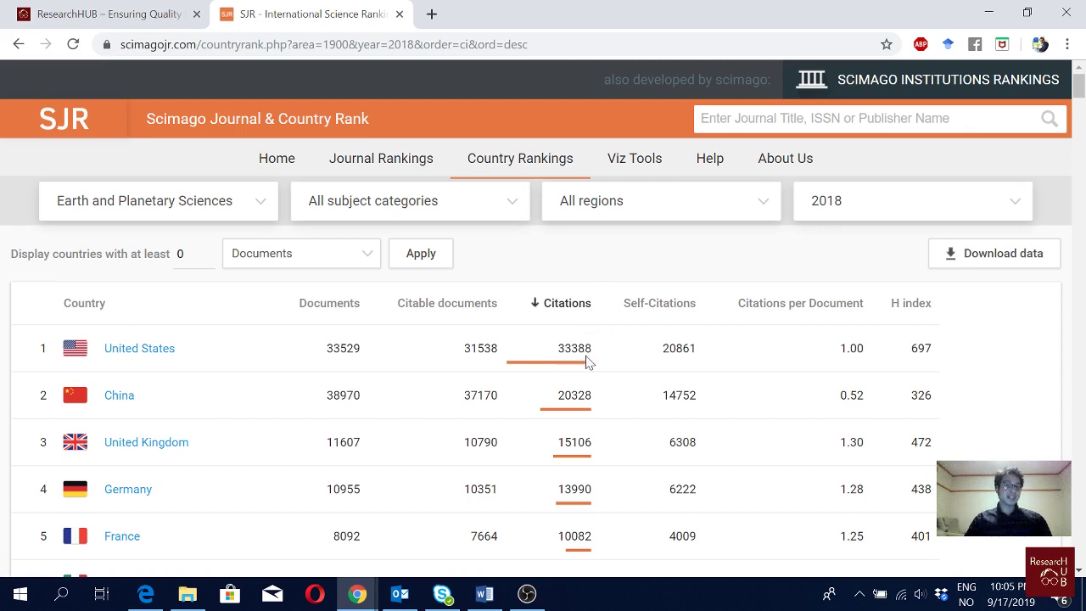
click(855, 312)
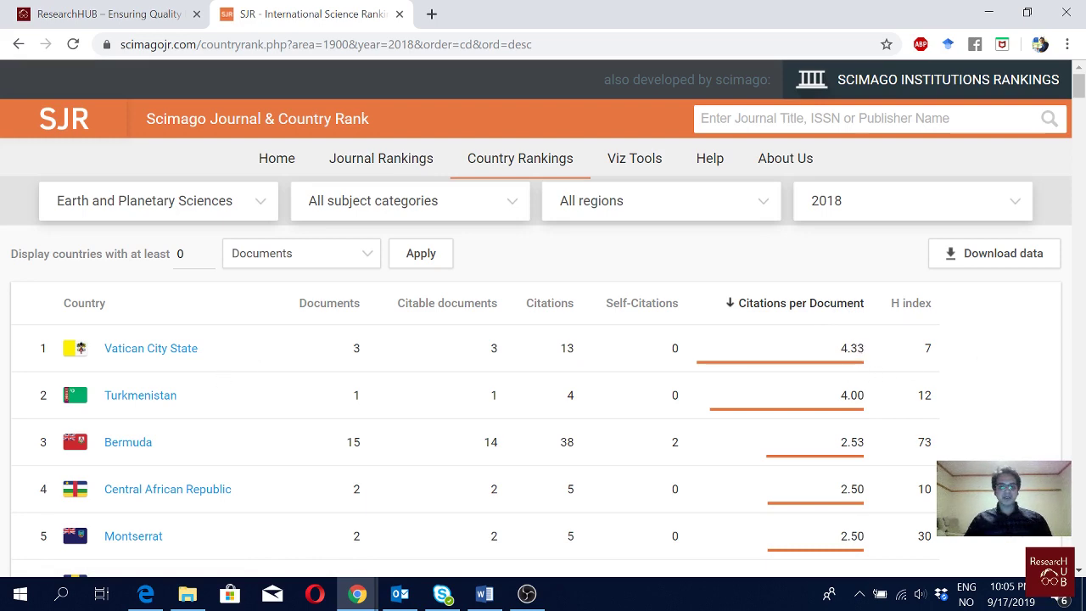
scroll(849, 359, down, 3)
scroll(849, 358, up, 3)
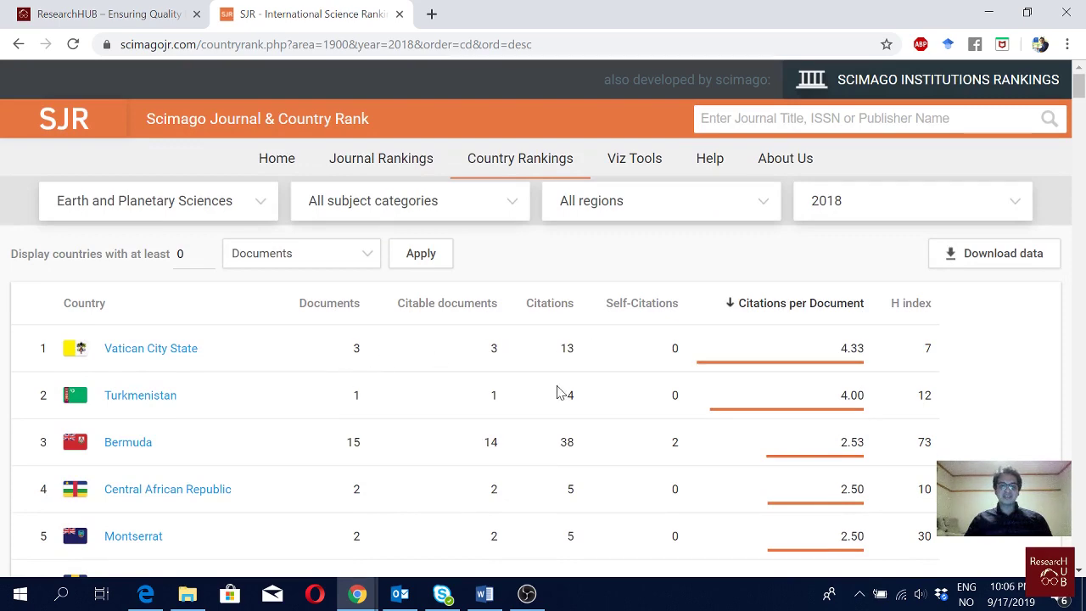
scroll(571, 368, down, 4)
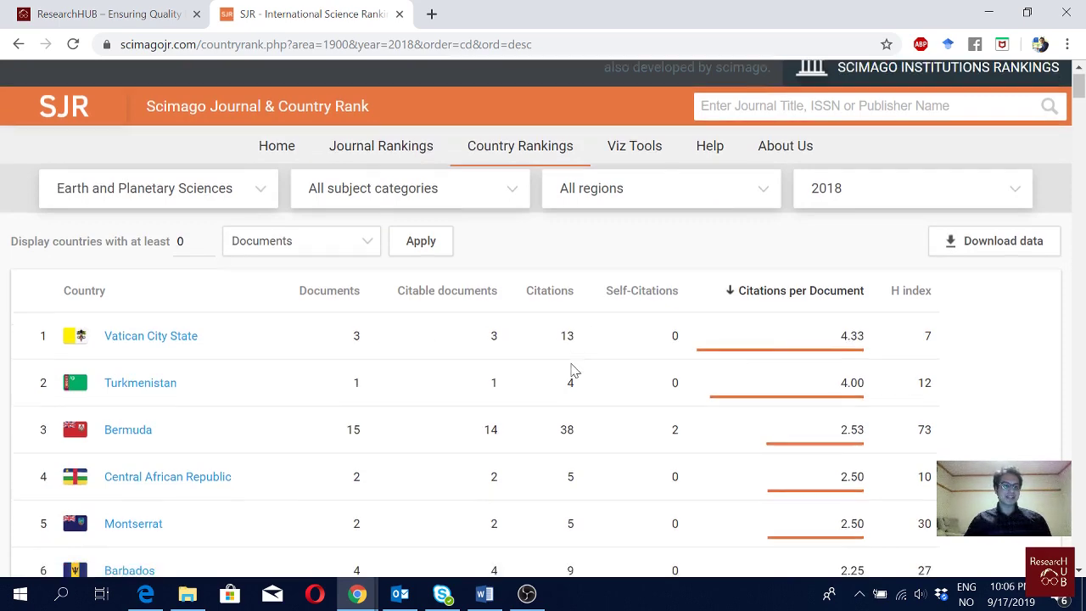
scroll(572, 368, up, 4)
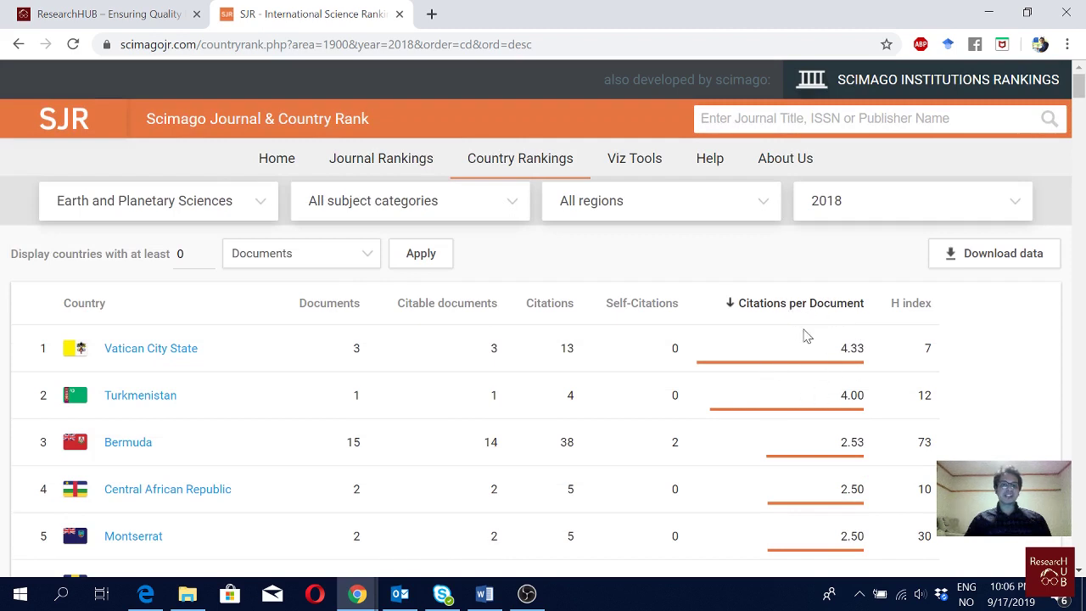
mouse_move(817, 322)
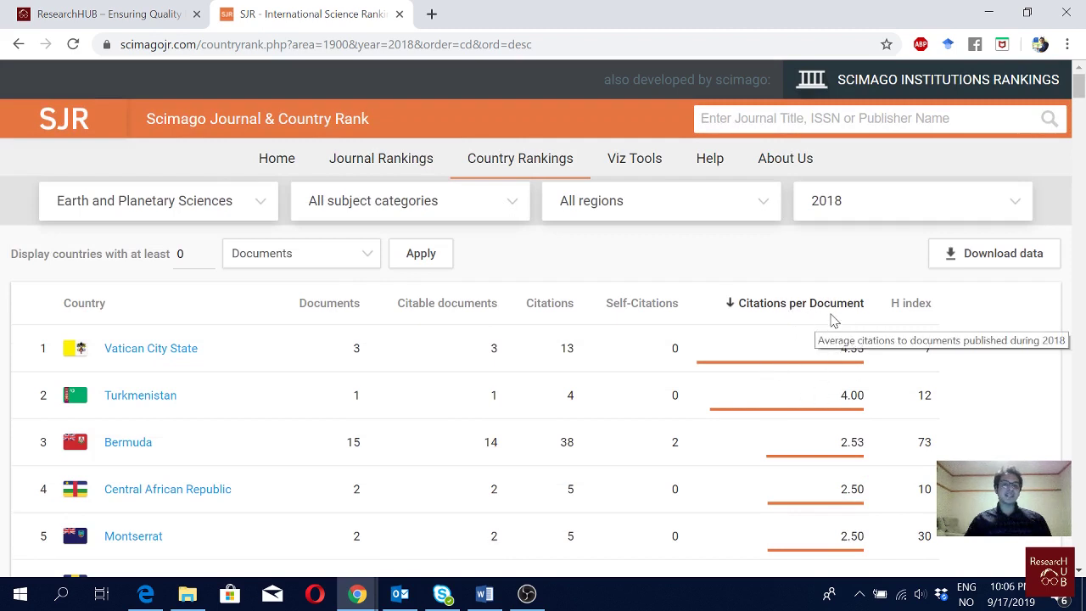
scroll(827, 321, down, 2)
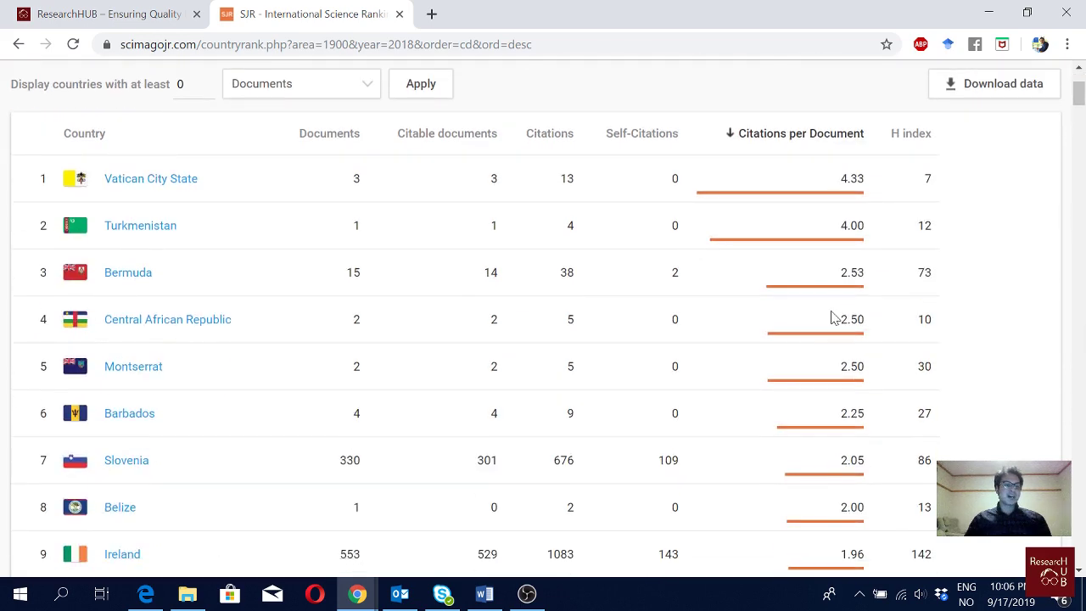
scroll(832, 317, down, 4)
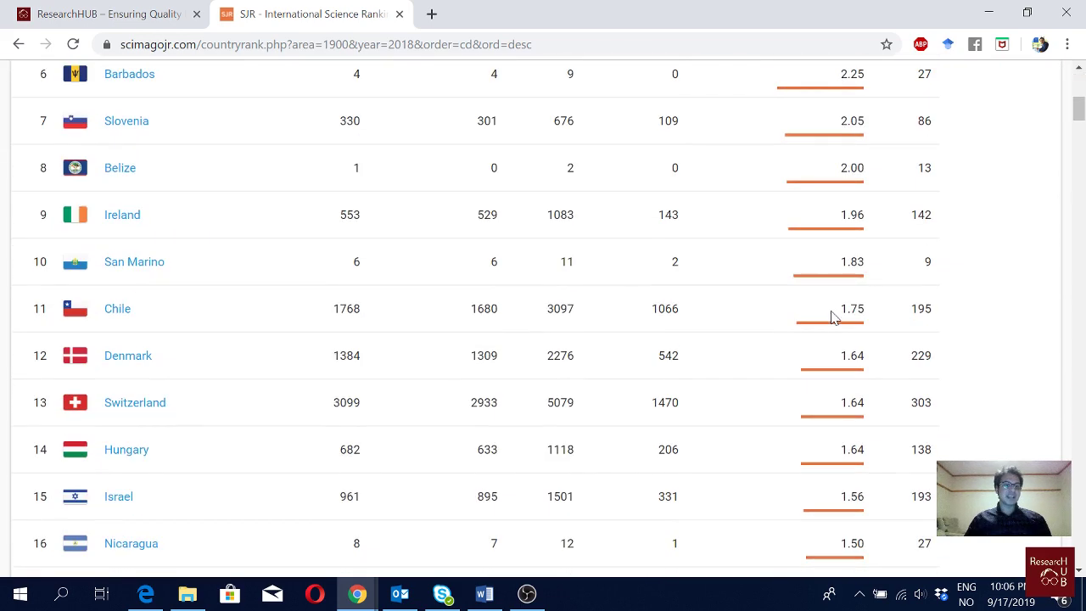
scroll(832, 312, down, 5)
scroll(831, 313, up, 11)
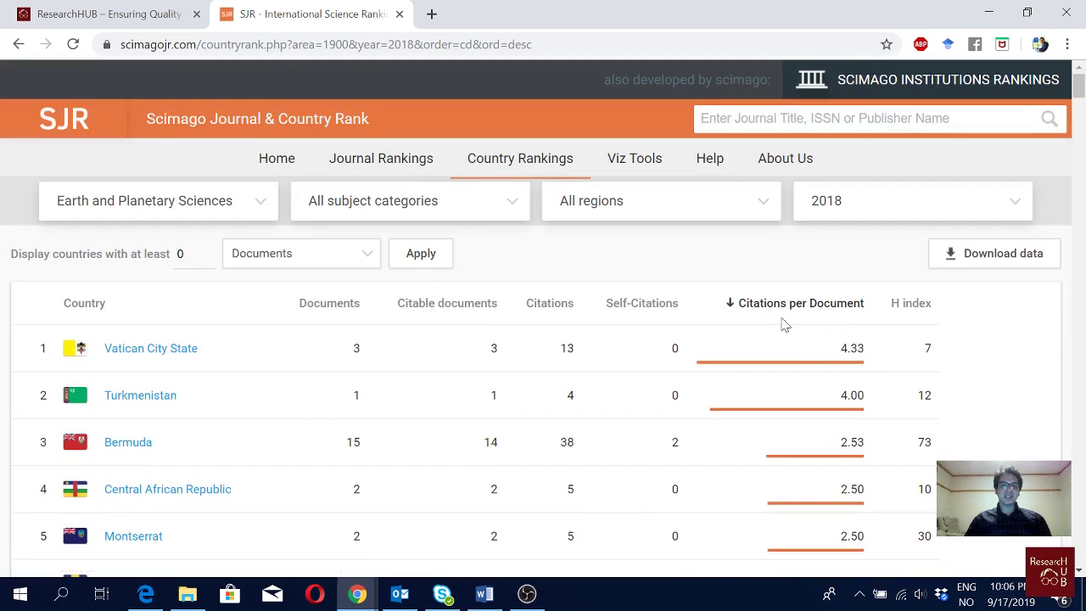
- Sort by H index, then back by Documents with China first at 38970
click(914, 306)
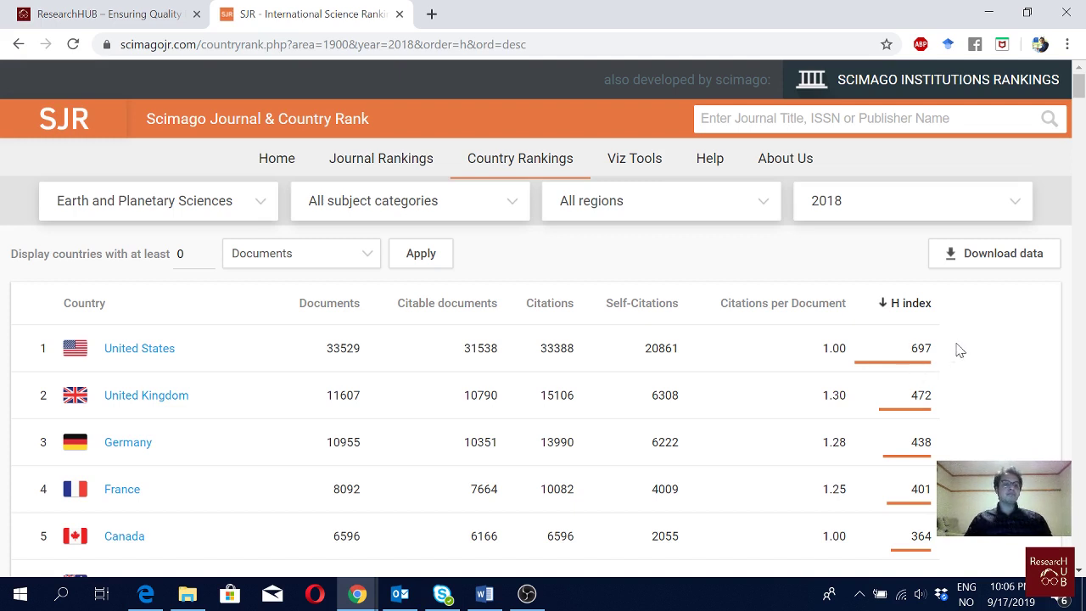
scroll(950, 350, down, 1)
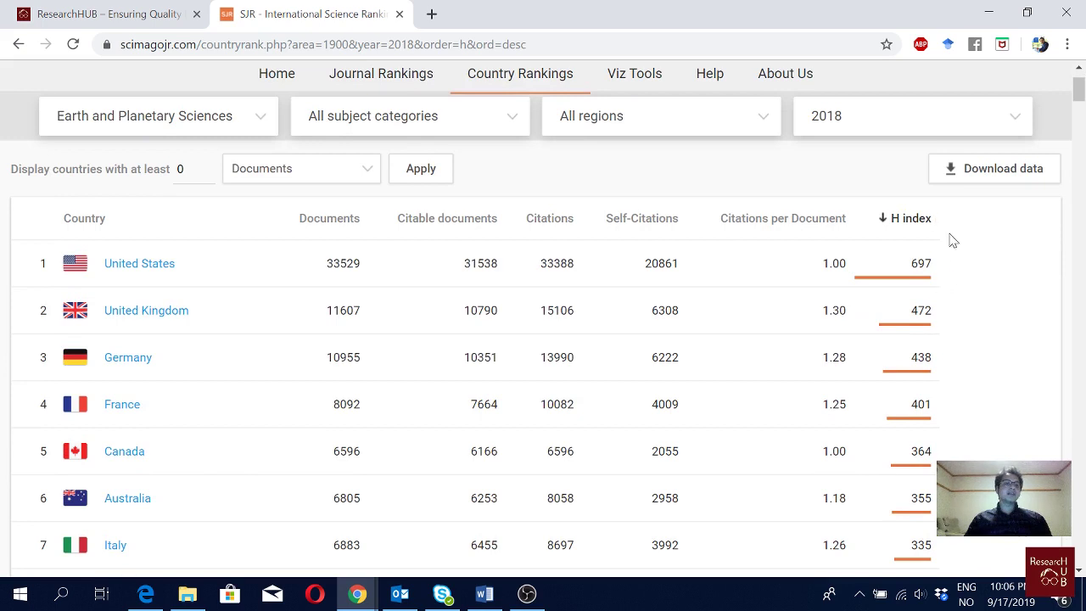
click(324, 227)
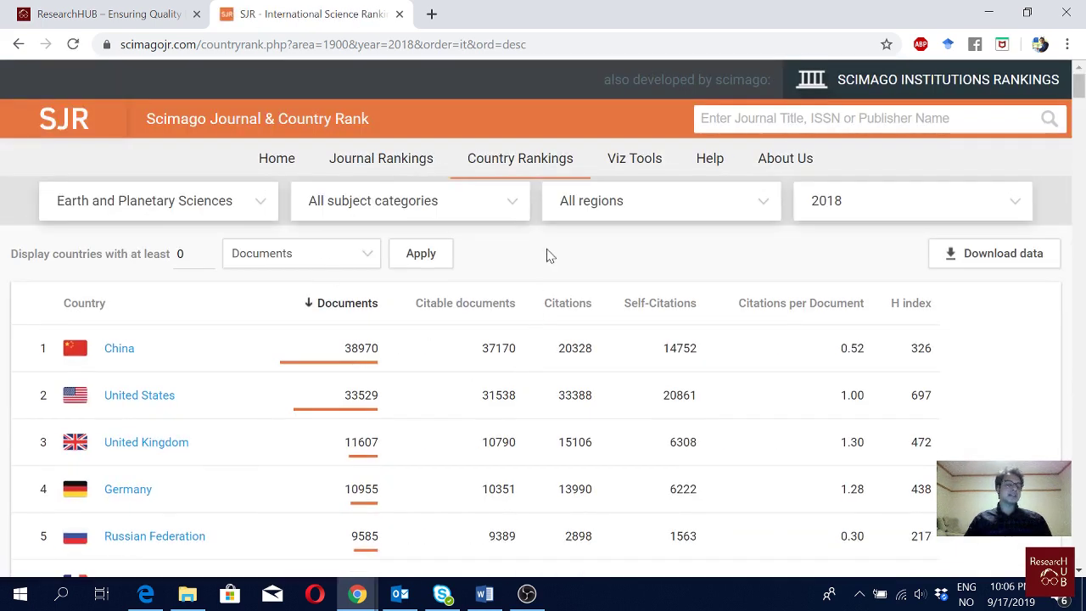